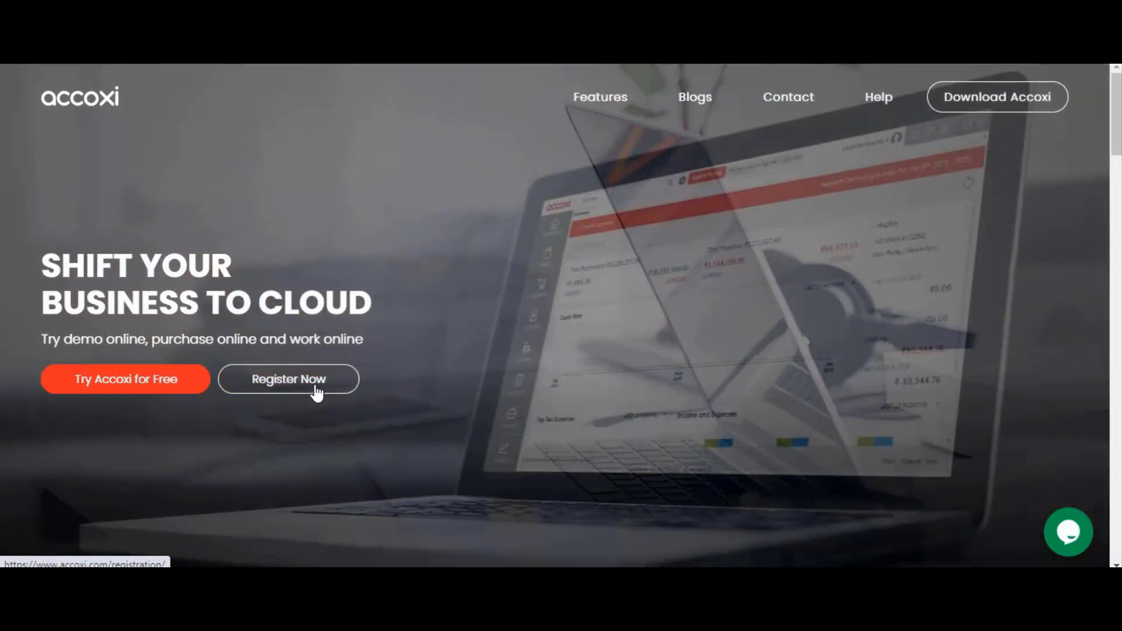
Step: Open the registration page and enter company name TESLA and the account e-mail address
left_click(317, 380)
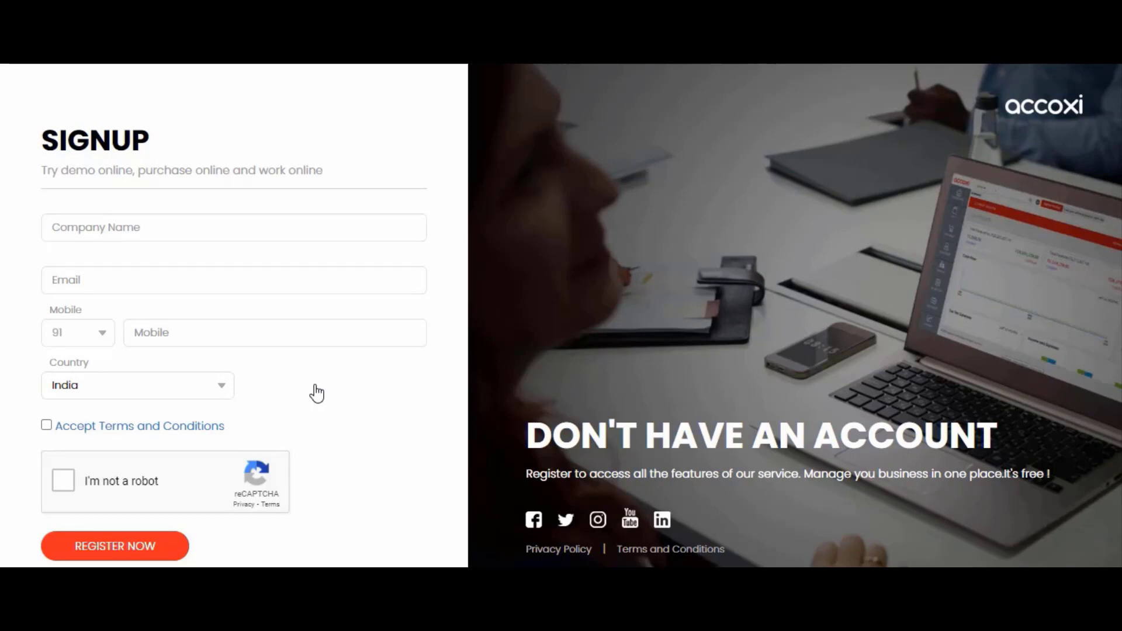
left_click(208, 235)
type("TESLA")
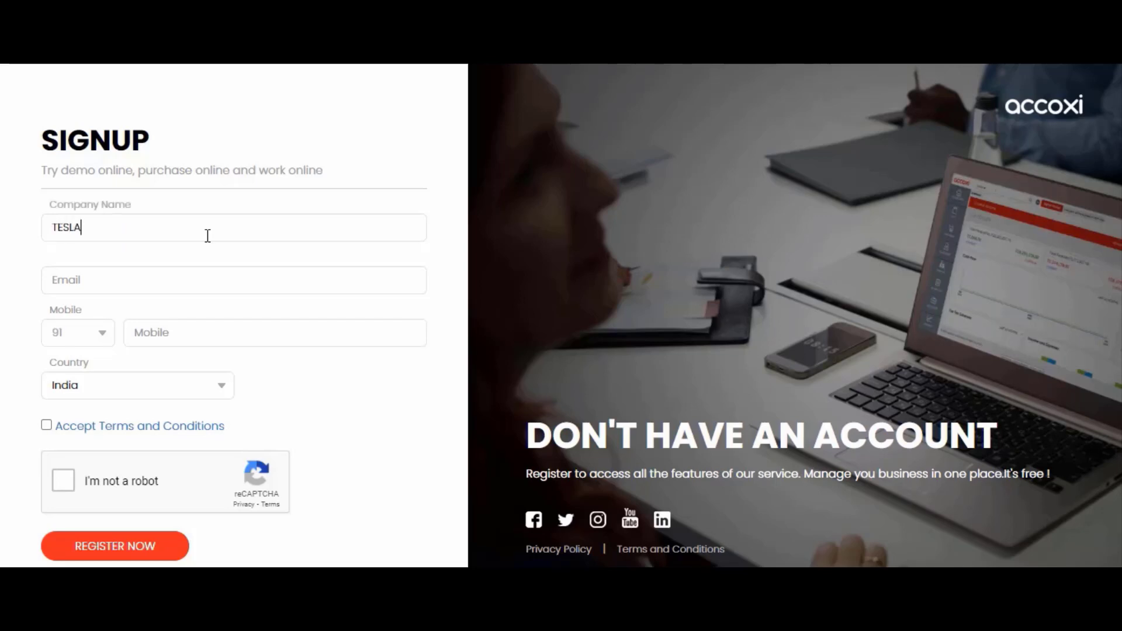
left_click(130, 284)
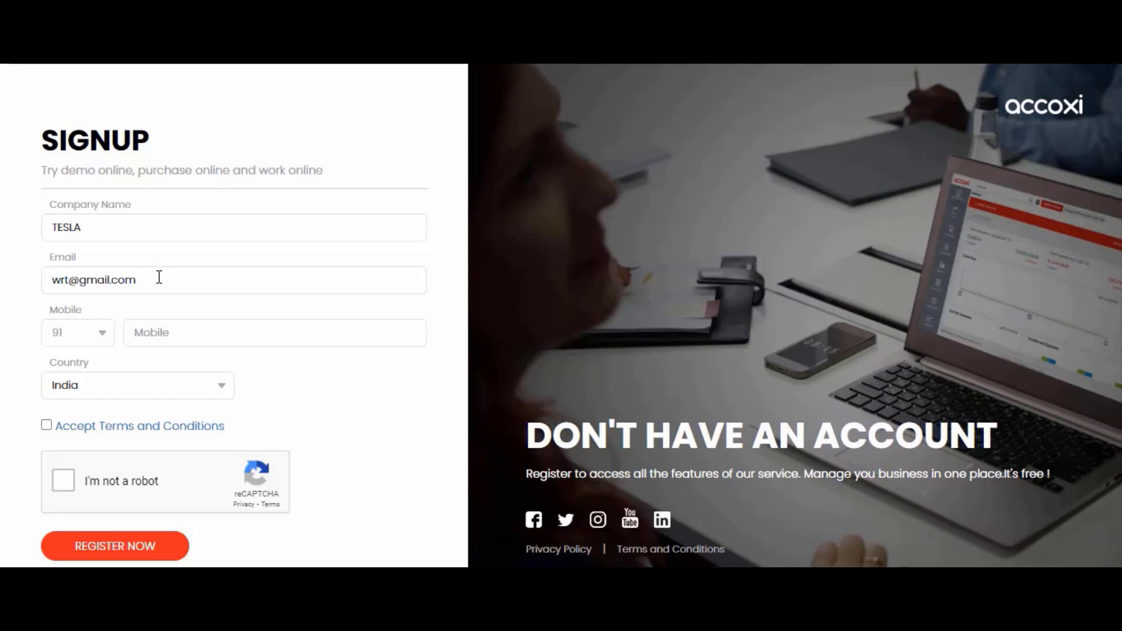
Step: Enter the mobile number, accept the terms and conditions, and pass the reCAPTCHA check
left_click(175, 332)
type("8552238")
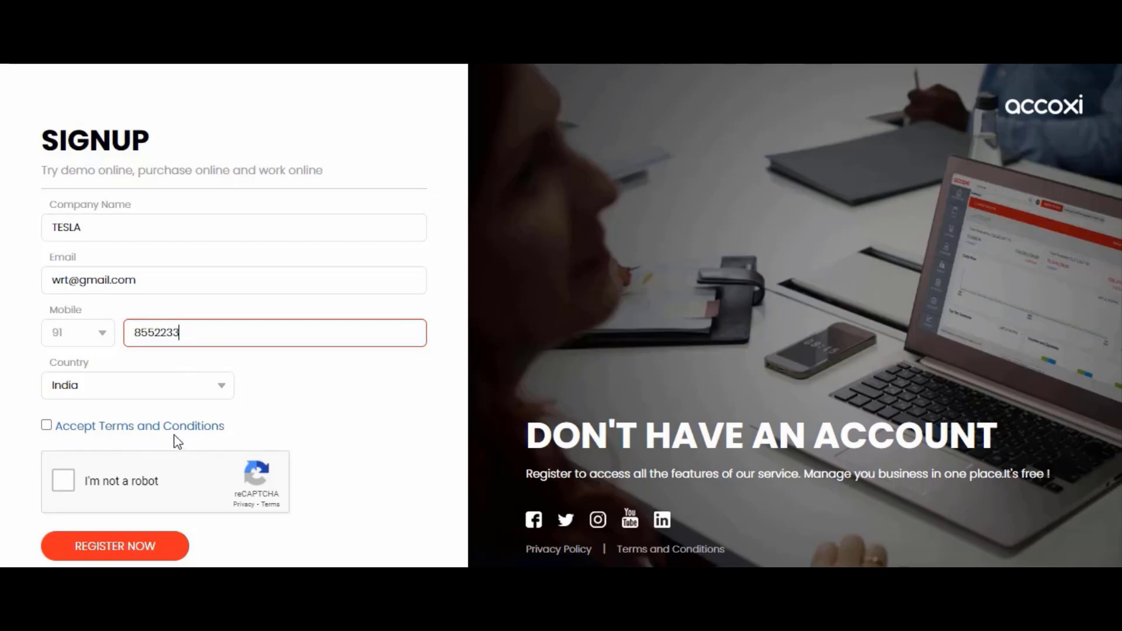
left_click(84, 430)
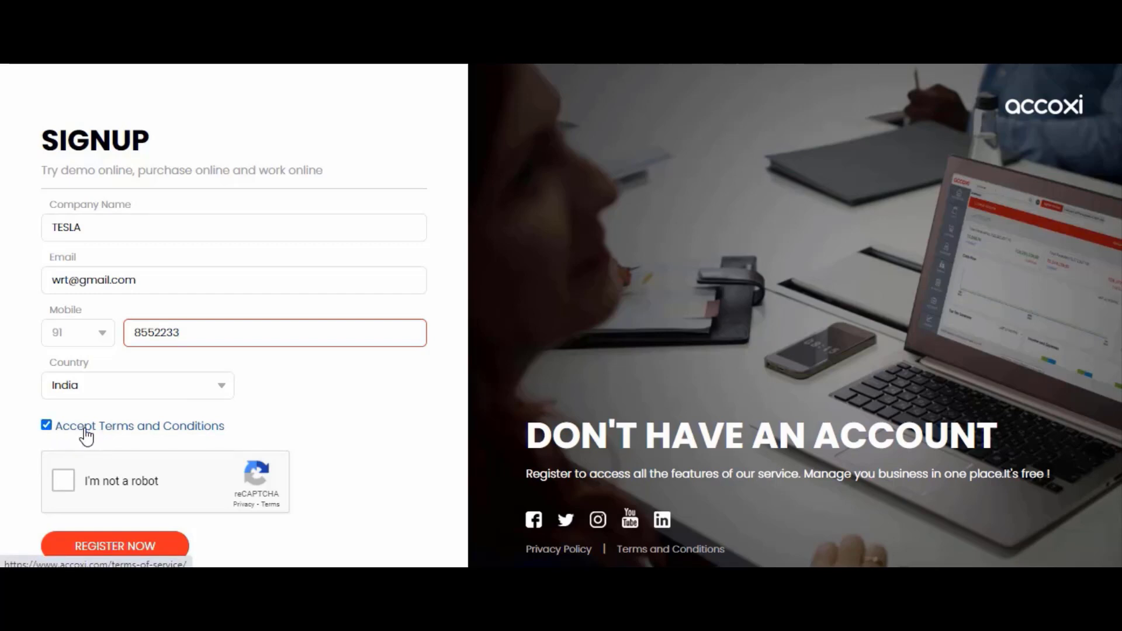
left_click(63, 480)
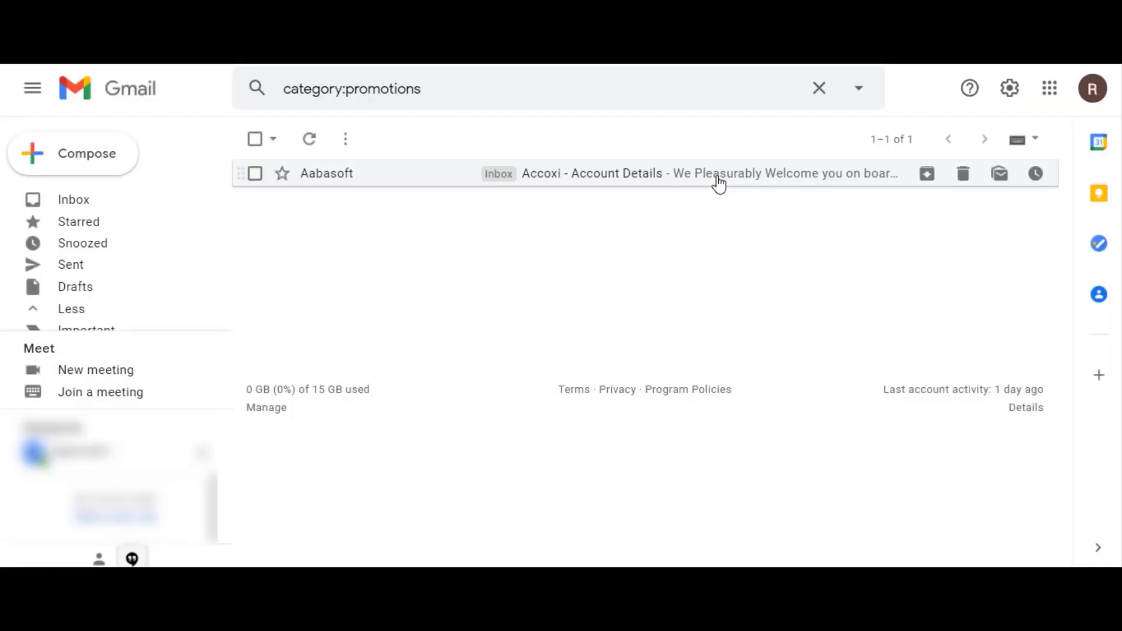
Step: Open the 'Accoxi - Account Details' email, scroll to the credentials, and download the Accoxi desktop app
left_click(720, 177)
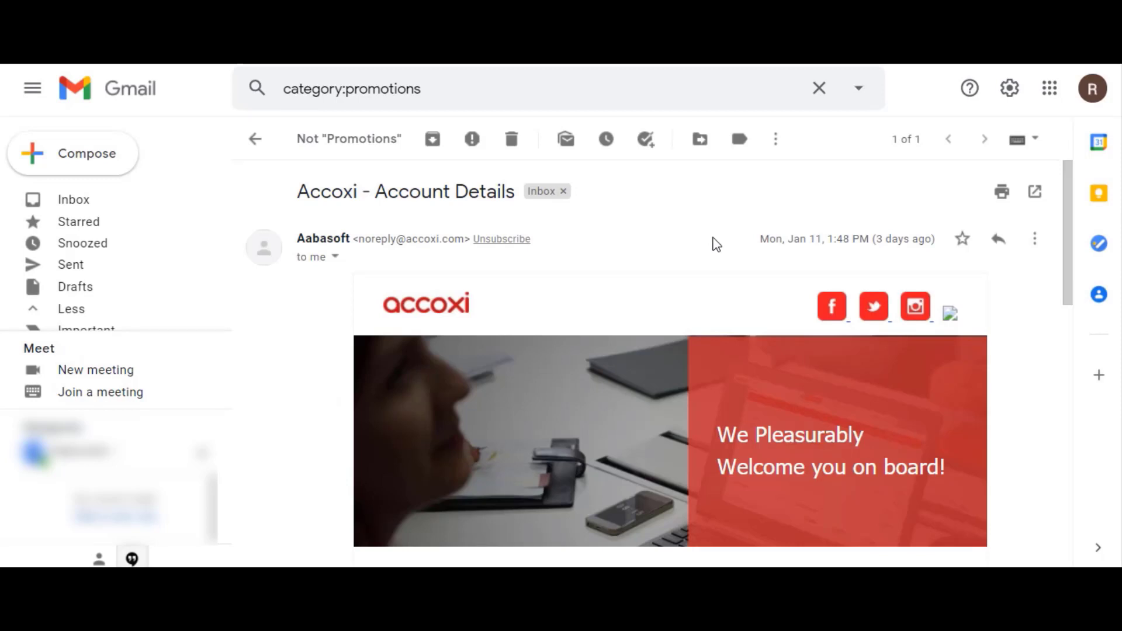
scroll(716, 244, "down", 3)
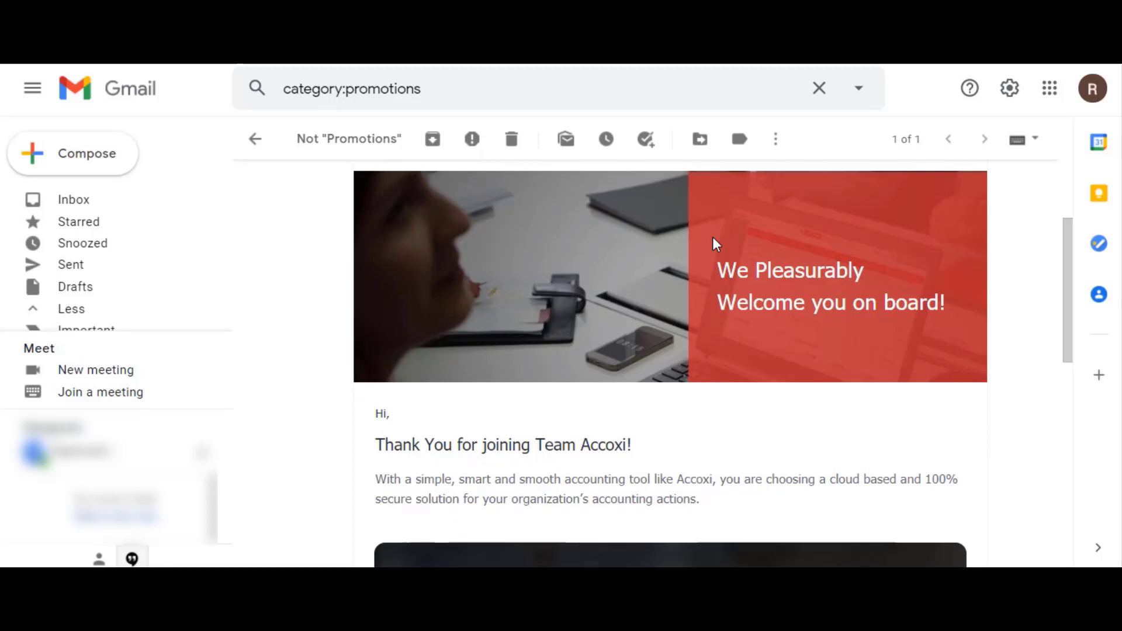
scroll(714, 244, "down", 6)
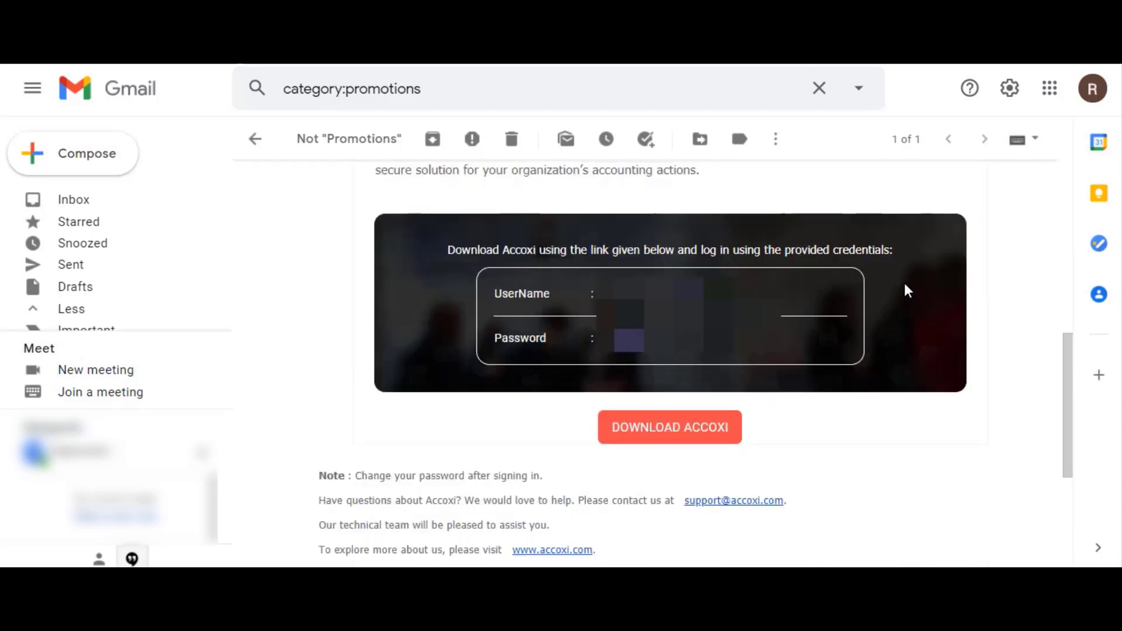
left_click(714, 442)
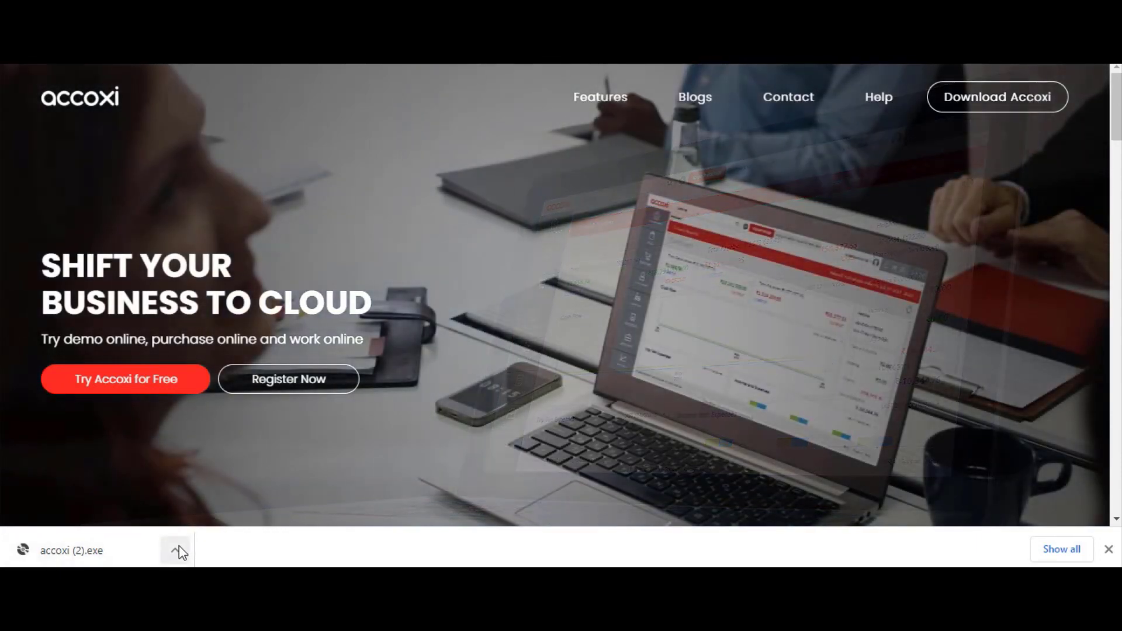
Step: Open the downloaded accoxi (2).exe installer from Chrome and run it despite the unverified-publisher warning
left_click(179, 546)
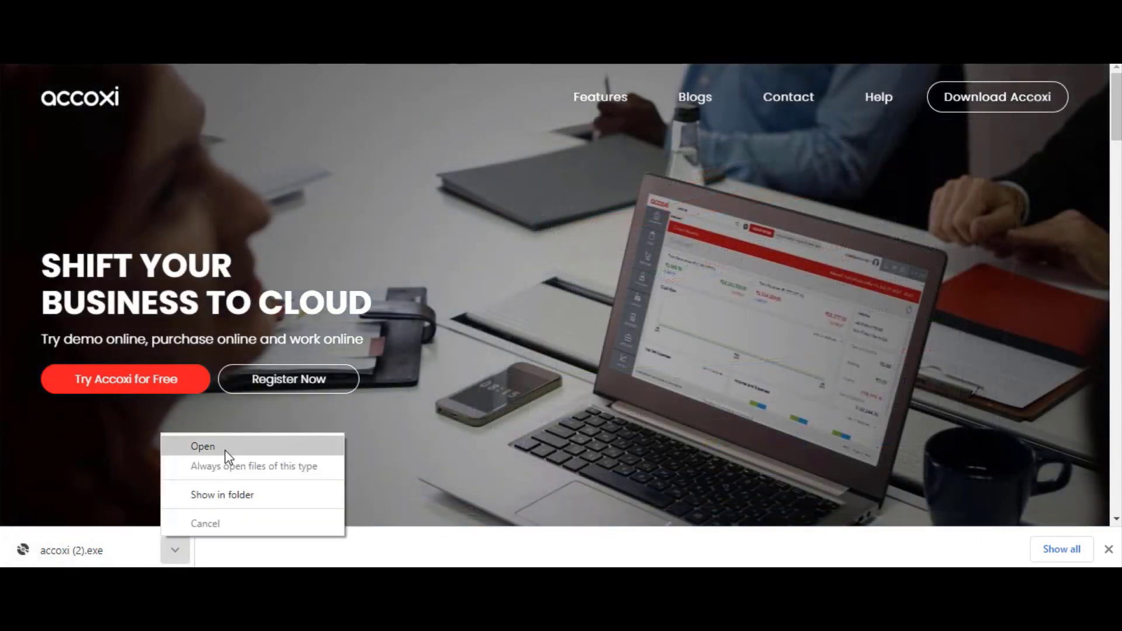
left_click(226, 452)
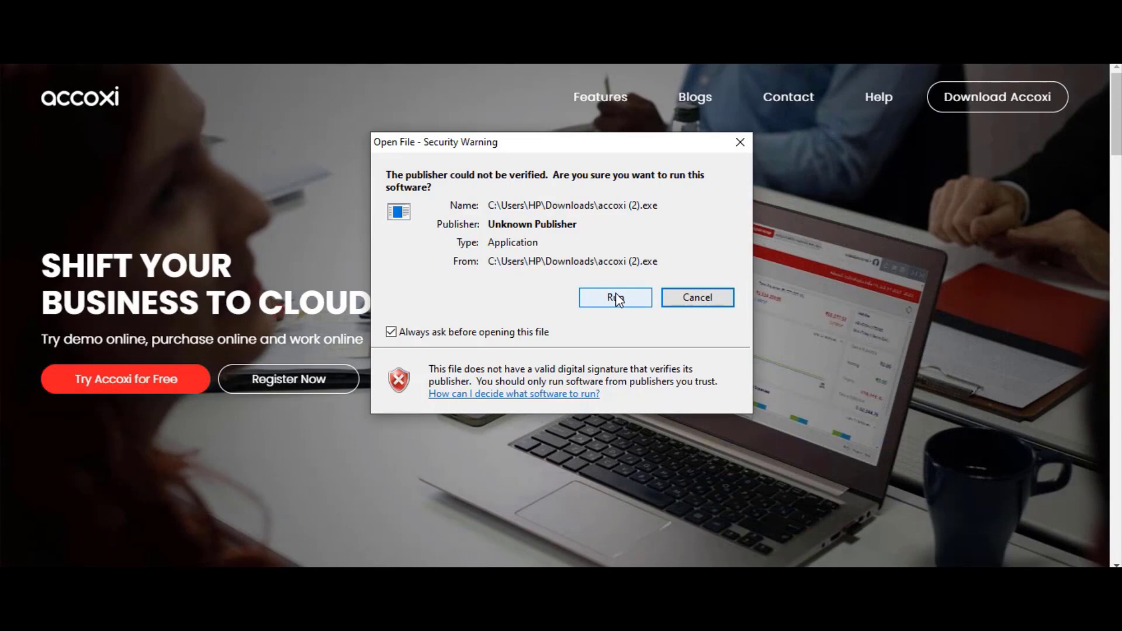
left_click(615, 297)
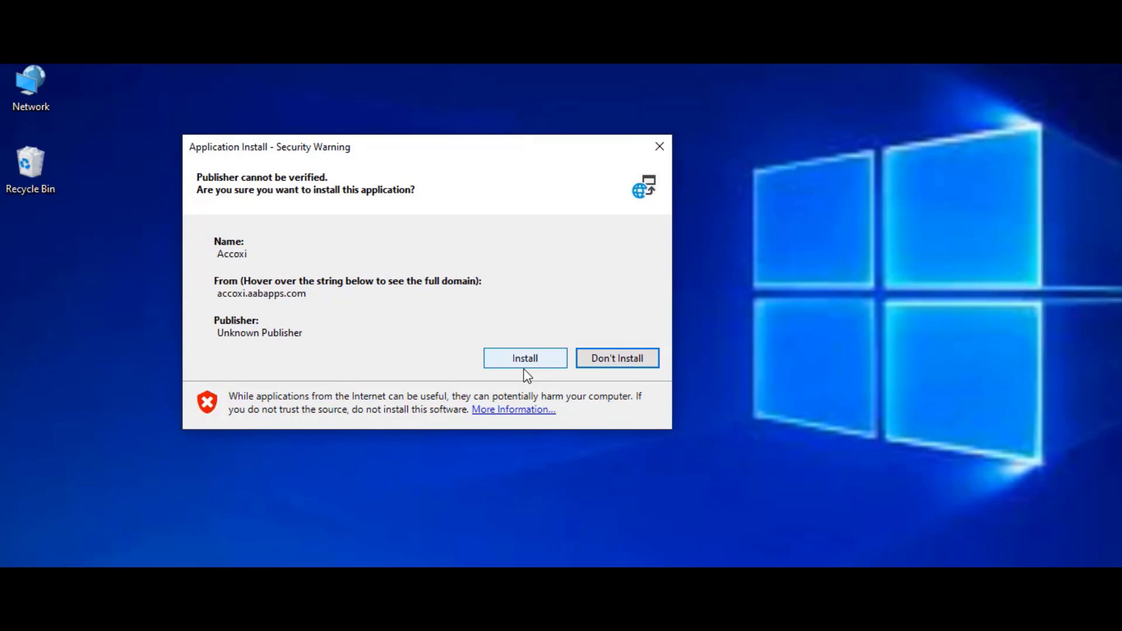
Step: Install the Accoxi application and run it once installation finishes
left_click(524, 367)
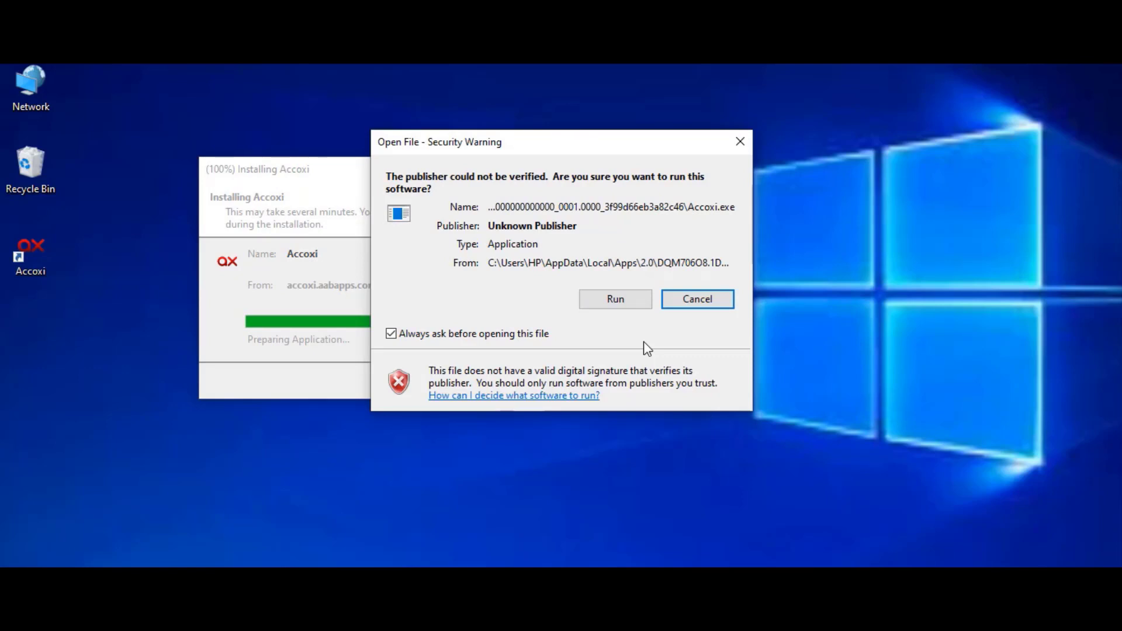
left_click(634, 307)
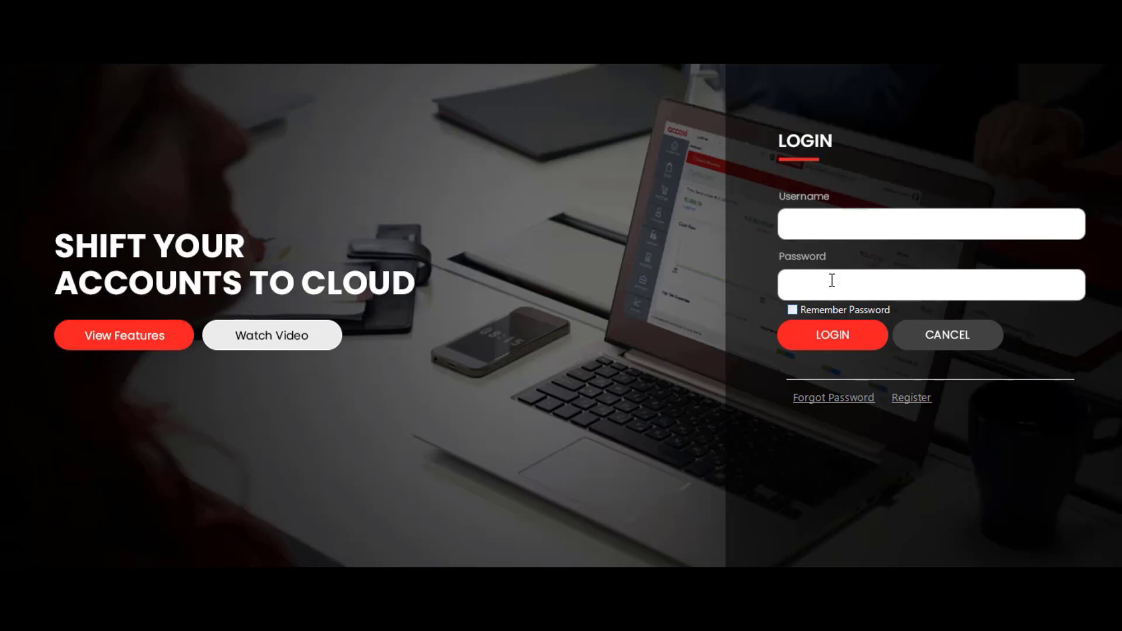
Step: Select the Username field on the login screen, then start password recovery via Forgot Password
left_click(821, 343)
left_click(845, 400)
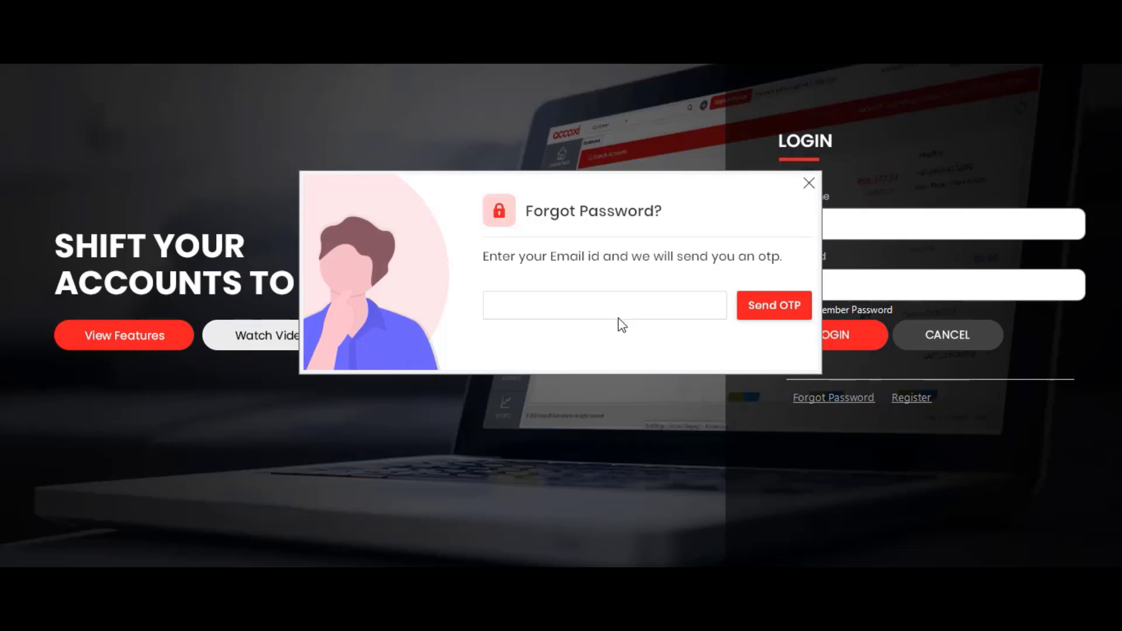
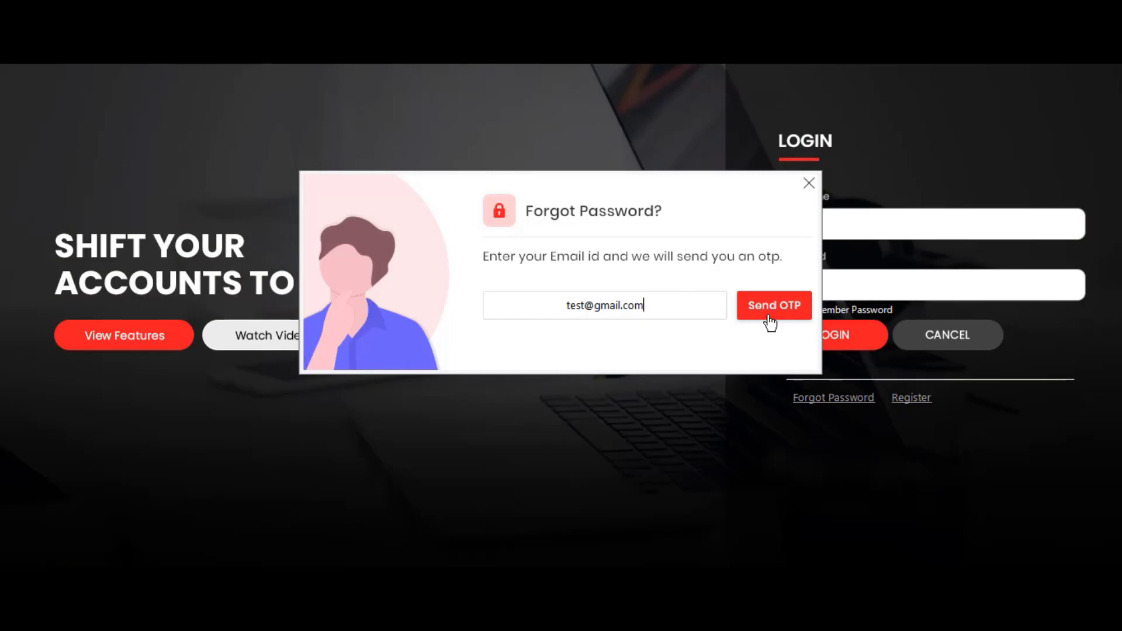
Step: Enter the account e-mail address and request the one-time password by mail
left_click(771, 322)
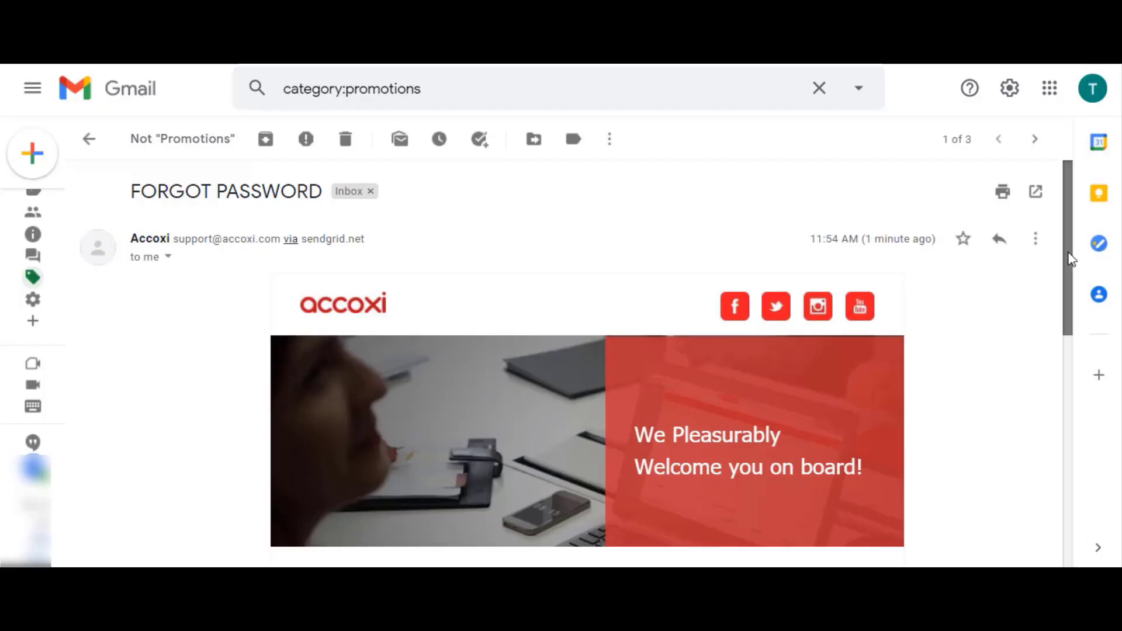
Step: Read the six-digit OTP in the FORGOT PASSWORD email, then return to the Accoxi dialog
scroll(1070, 259, "down", 2)
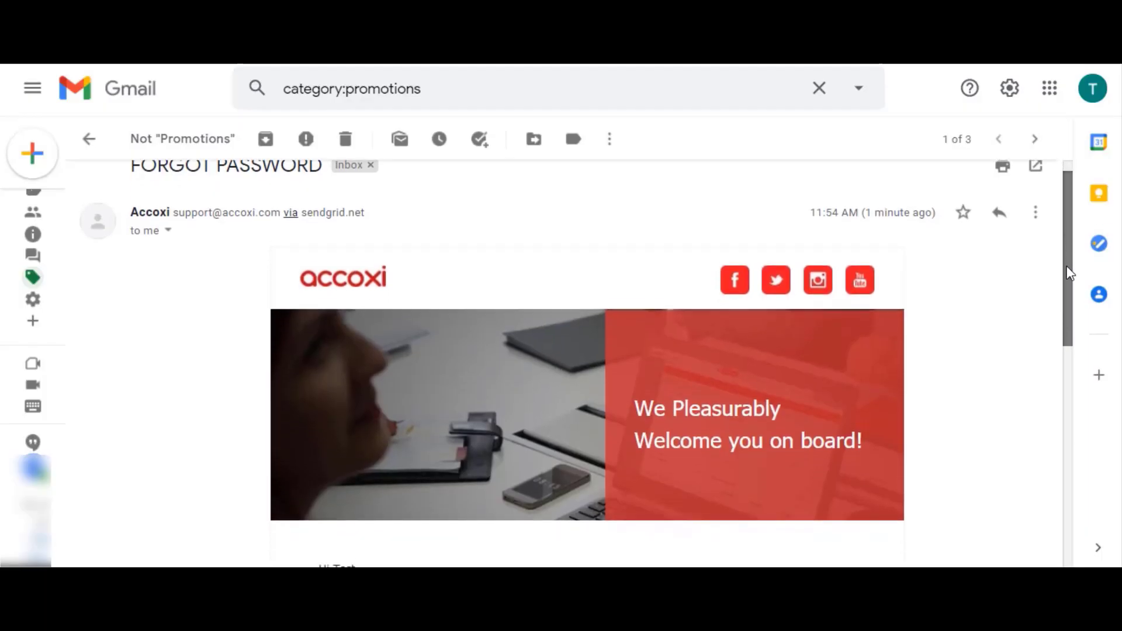
scroll(1064, 280, "down", 4)
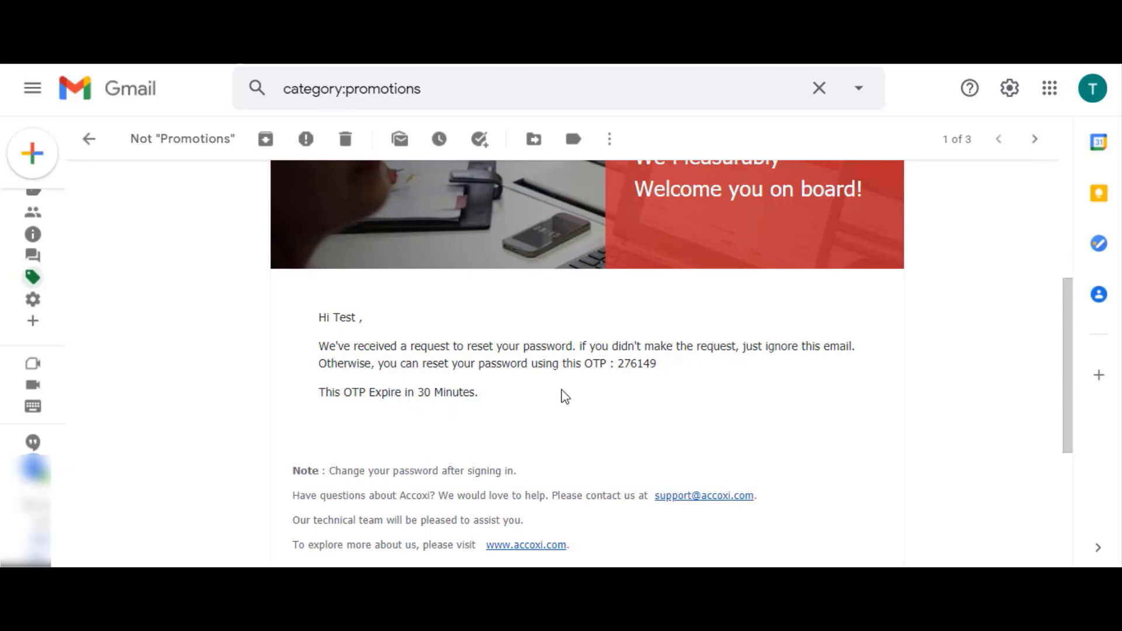
key("alt+Tab")
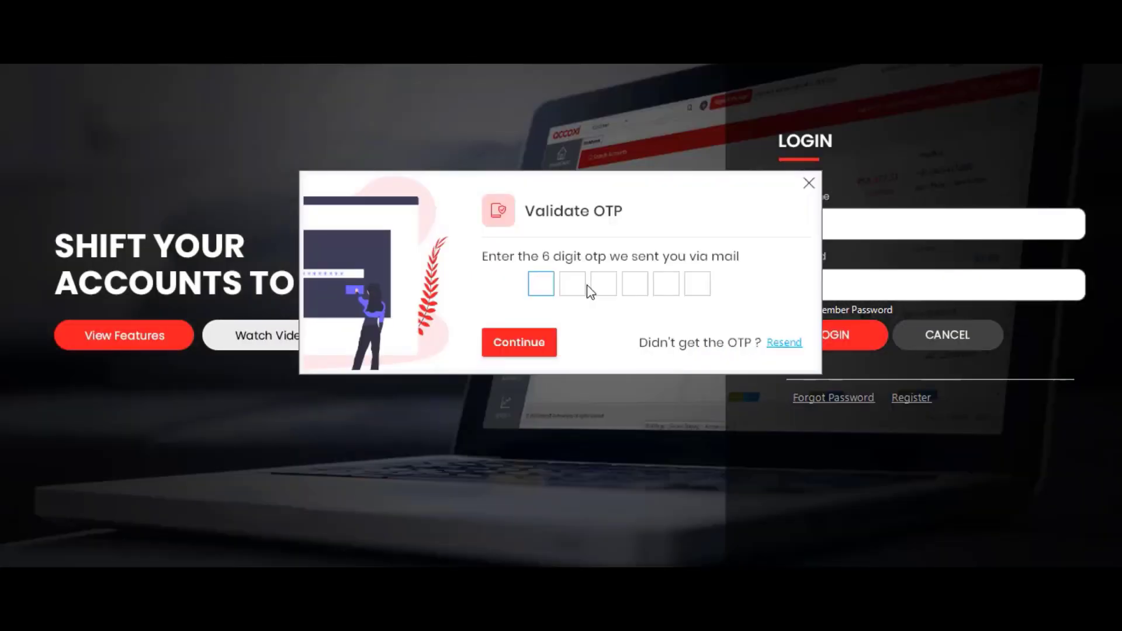
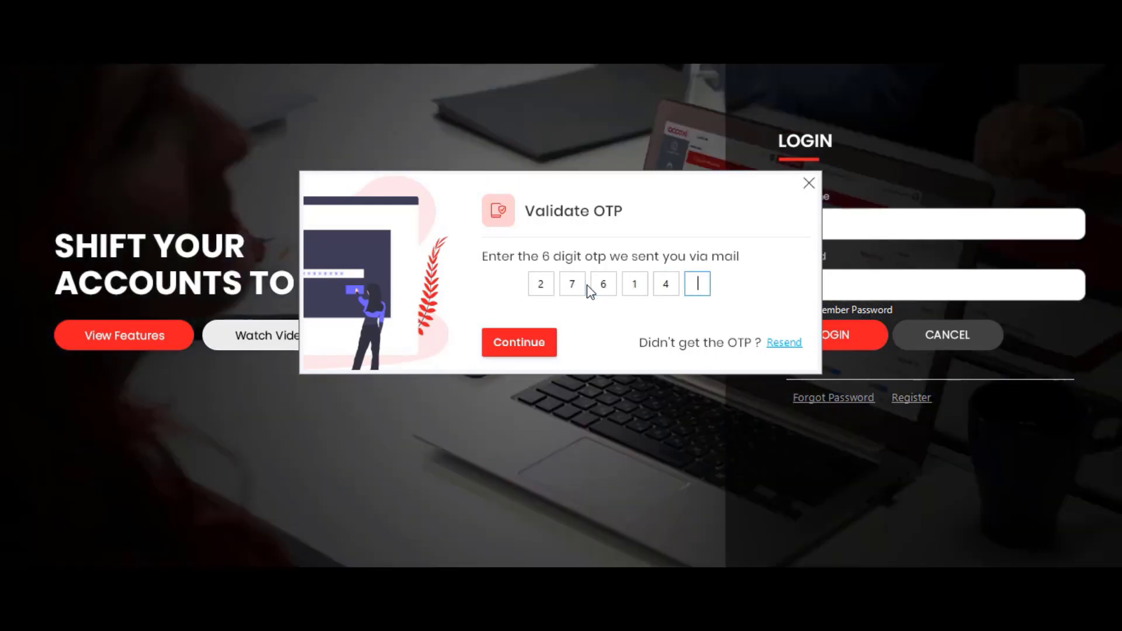
Step: Enter the emailed verification code, submit it, and submit the new-password update form
key("Return")
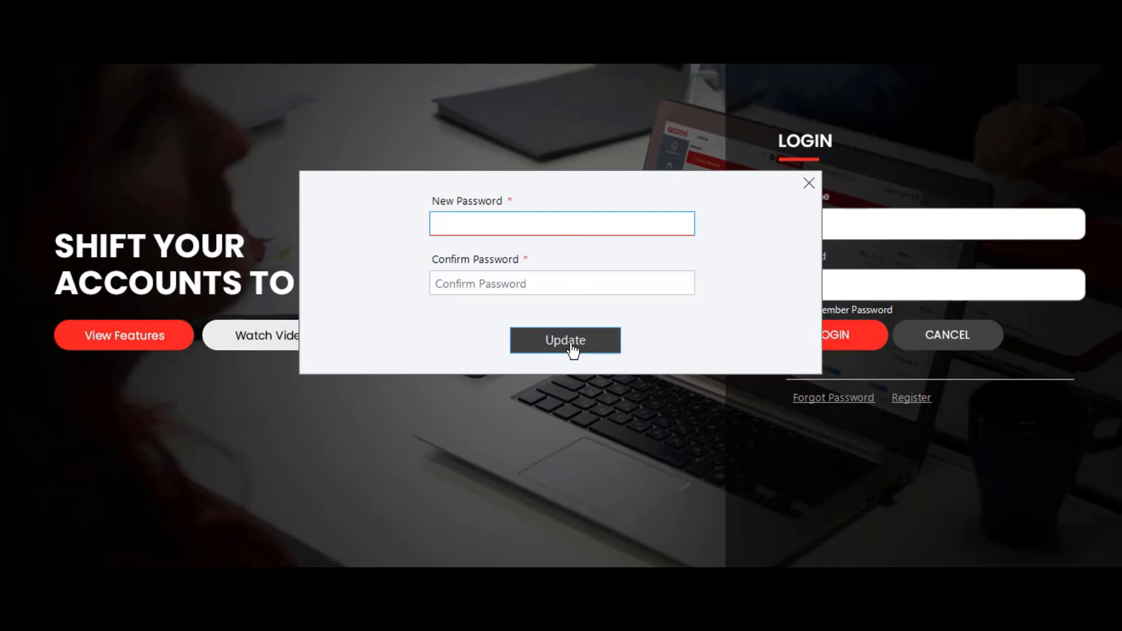
left_click(826, 185)
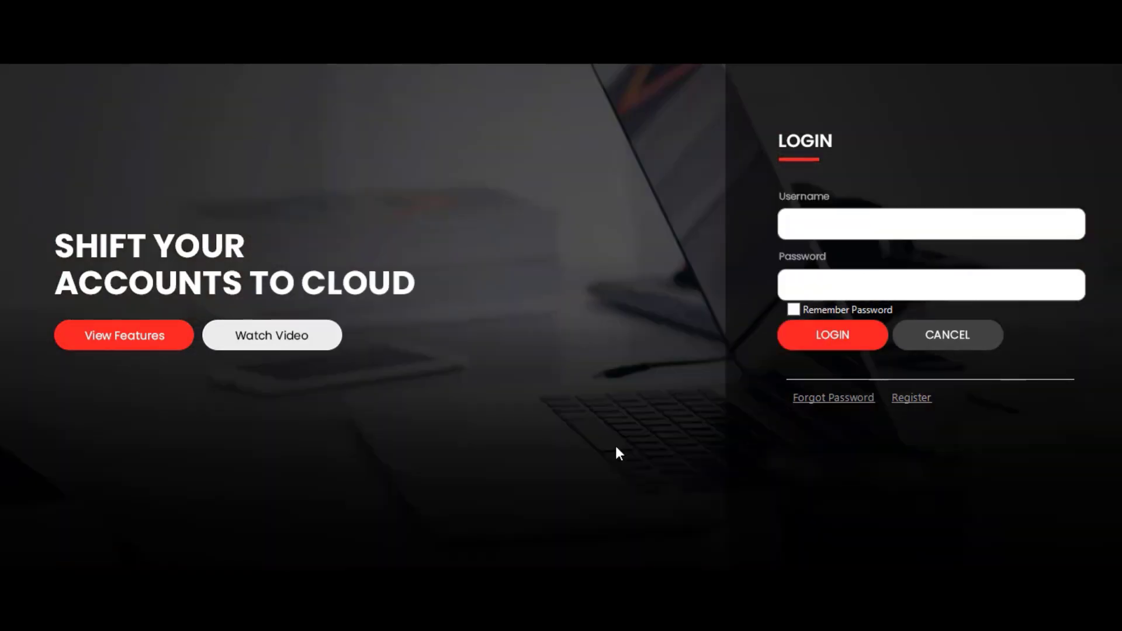